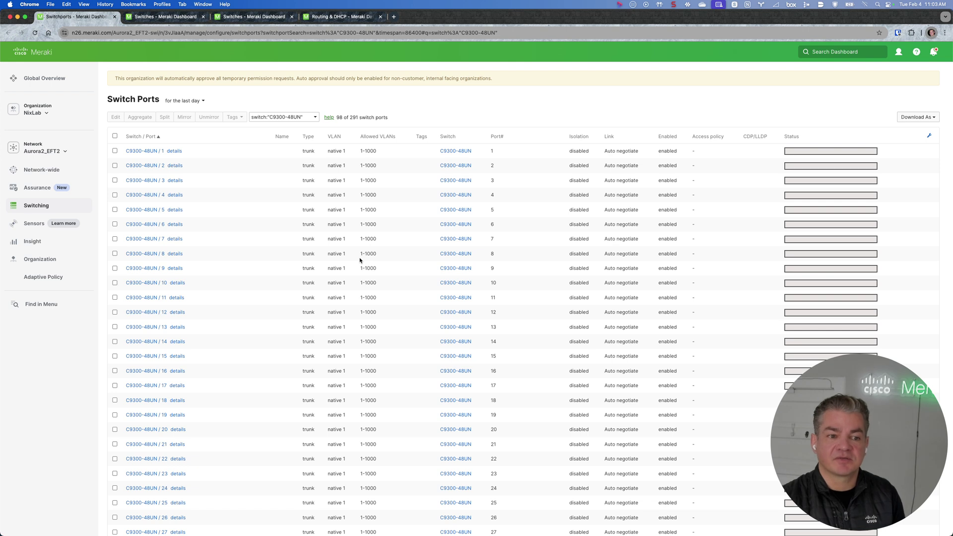
# Scroll down the port list filtered to switch C9300-48UN.
pyautogui.scroll(-1, 360, 260)
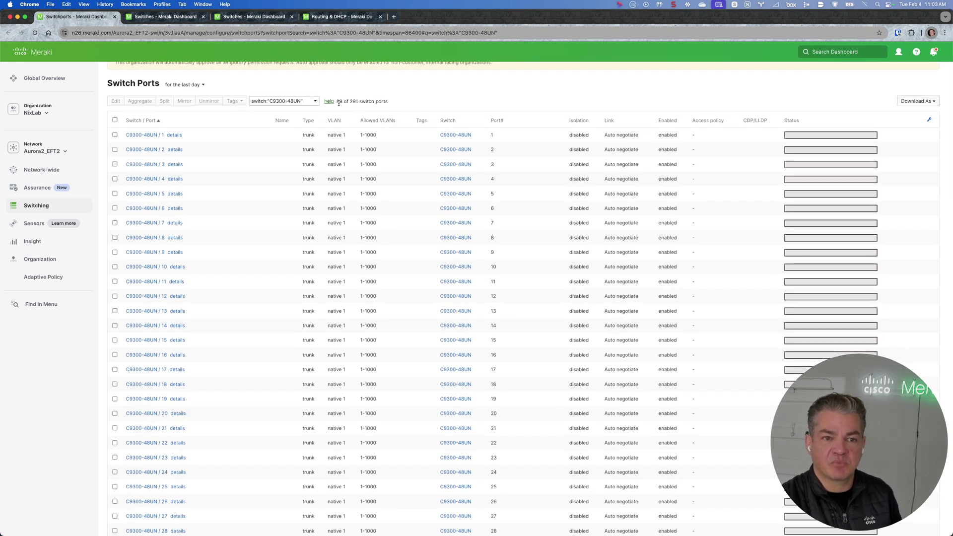
pyautogui.scroll(-10, 313, 239)
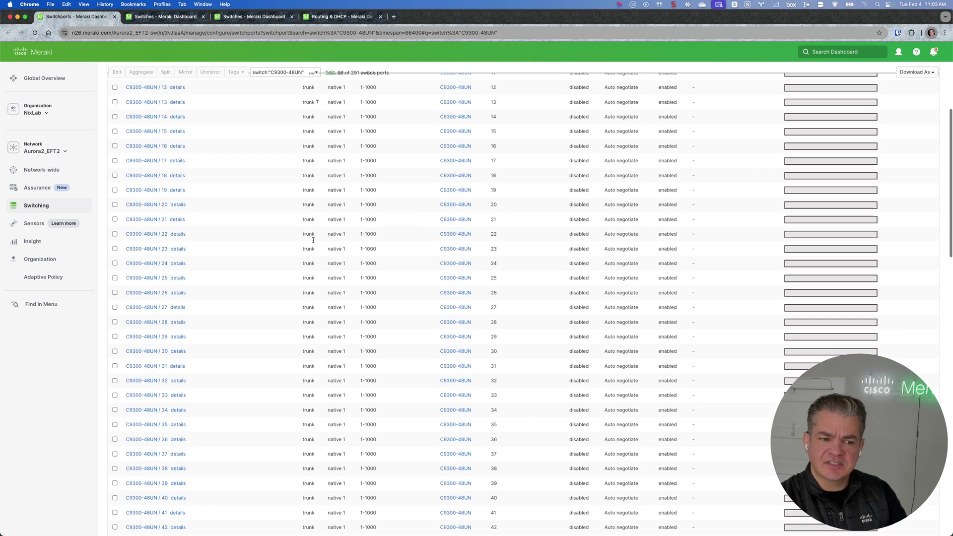
pyautogui.scroll(-10, 313, 242)
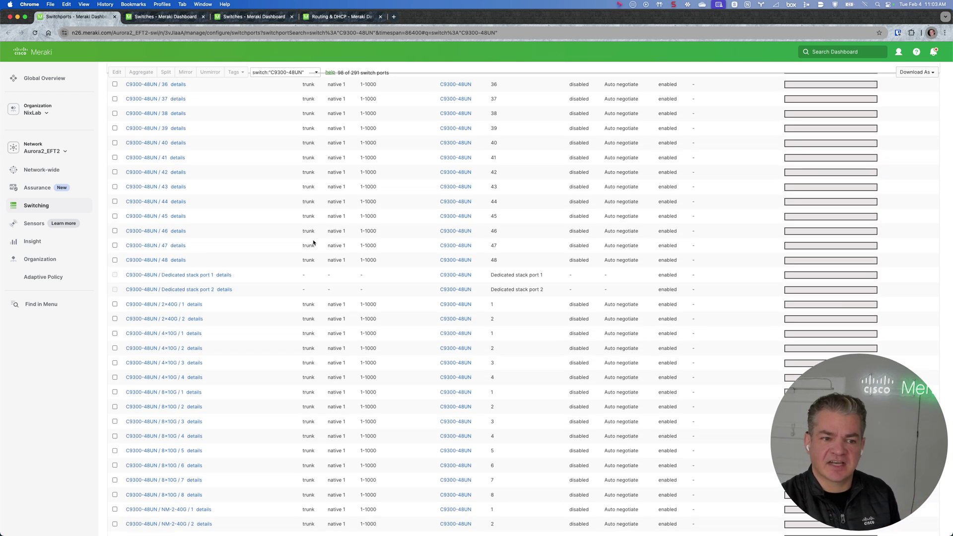
pyautogui.scroll(-4, 226, 291)
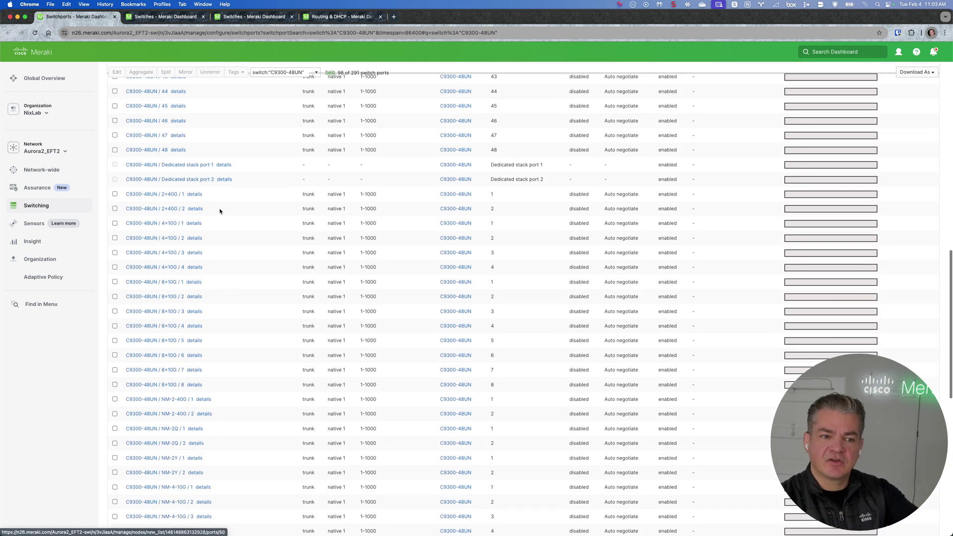
pyautogui.scroll(-12, 208, 202)
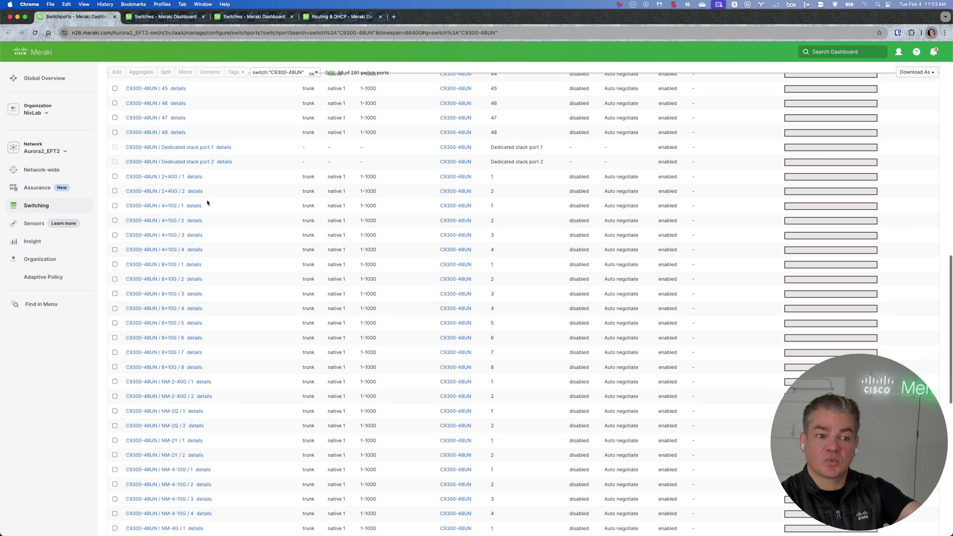
pyautogui.scroll(-6, 207, 202)
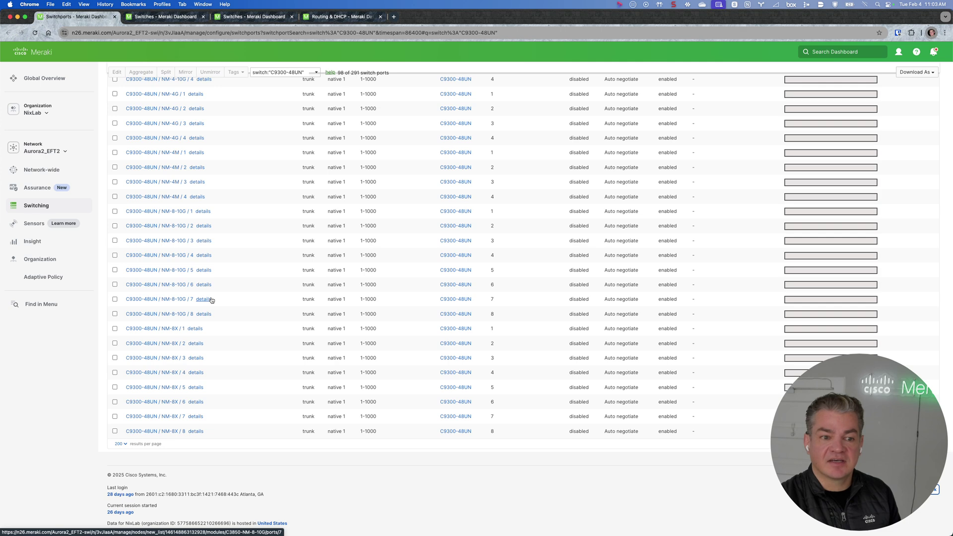
pyautogui.scroll(3, 211, 300)
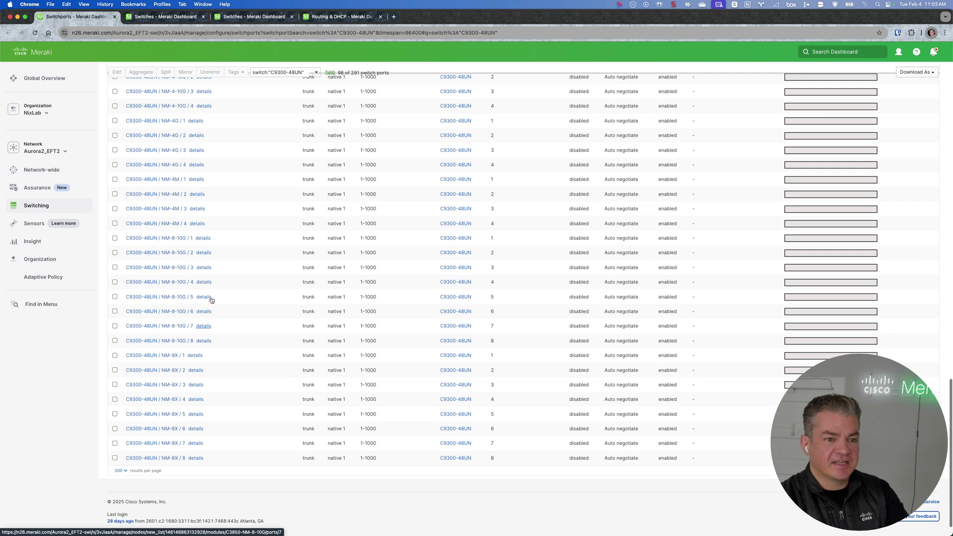
pyautogui.scroll(7, 211, 300)
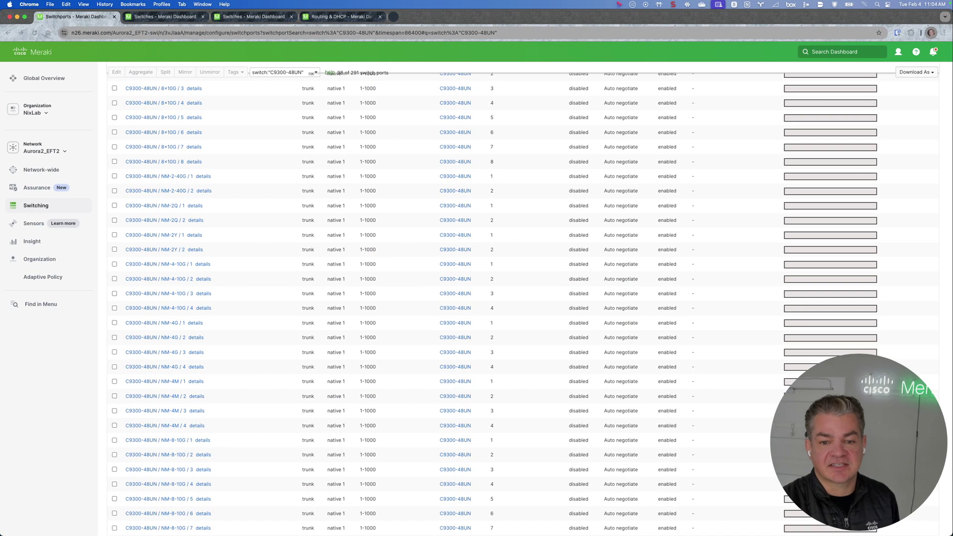
# Switch to the C9300-48T switch's ports tab and scroll down through its port table.
pyautogui.scroll(10, 174, 164)
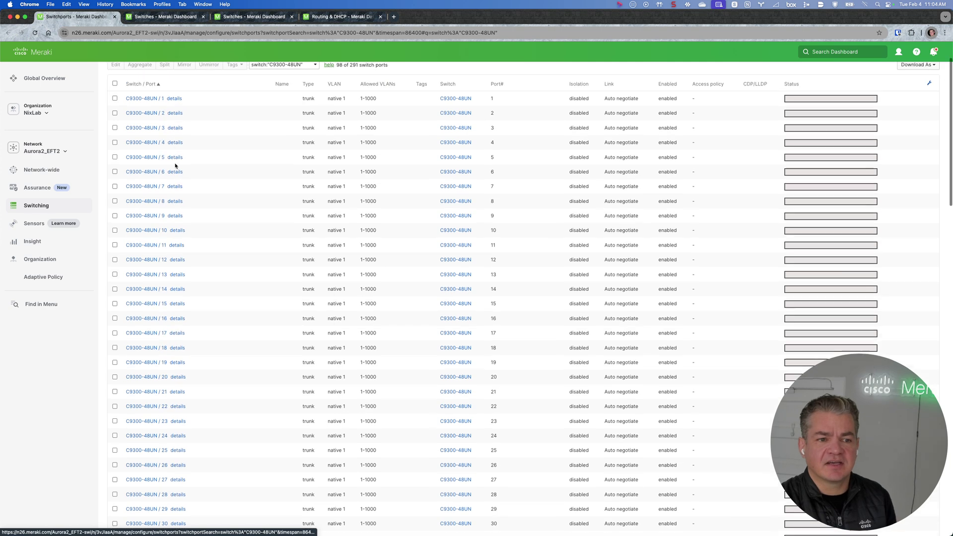
pyautogui.click(176, 166)
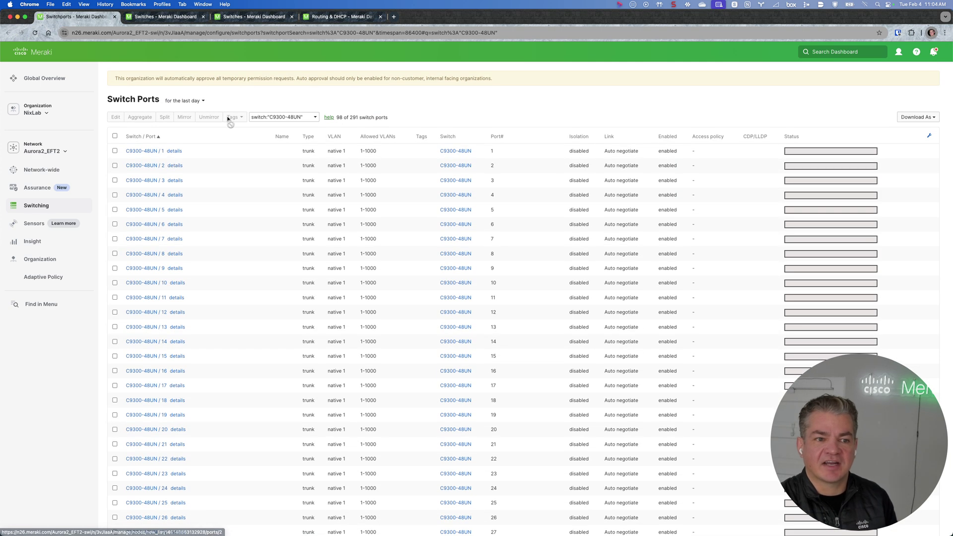
pyautogui.click(165, 16)
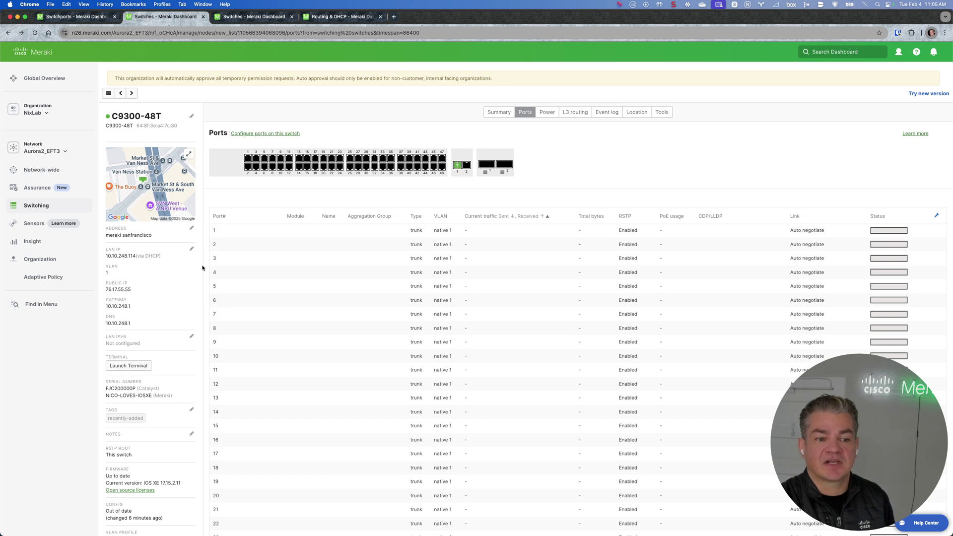
pyautogui.scroll(-3, 372, 342)
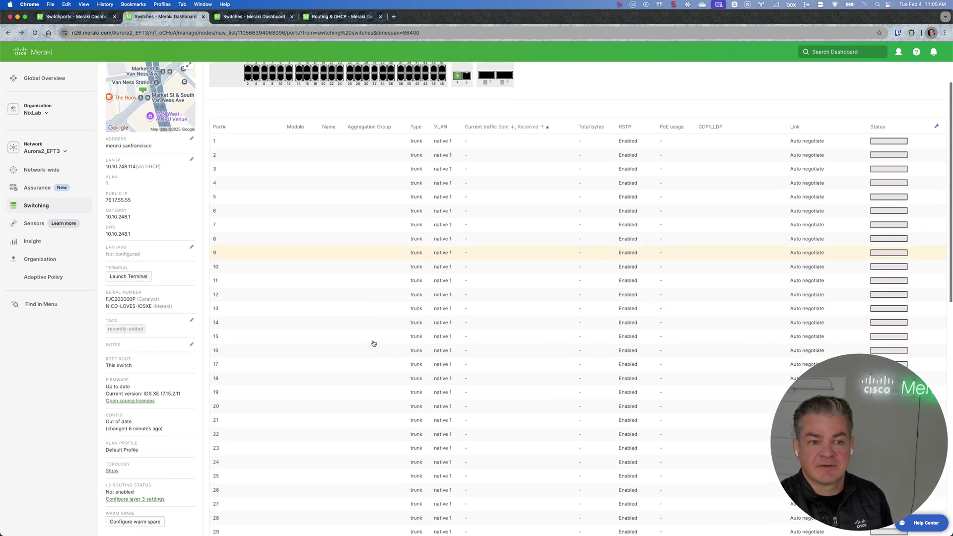
pyautogui.scroll(-15, 373, 343)
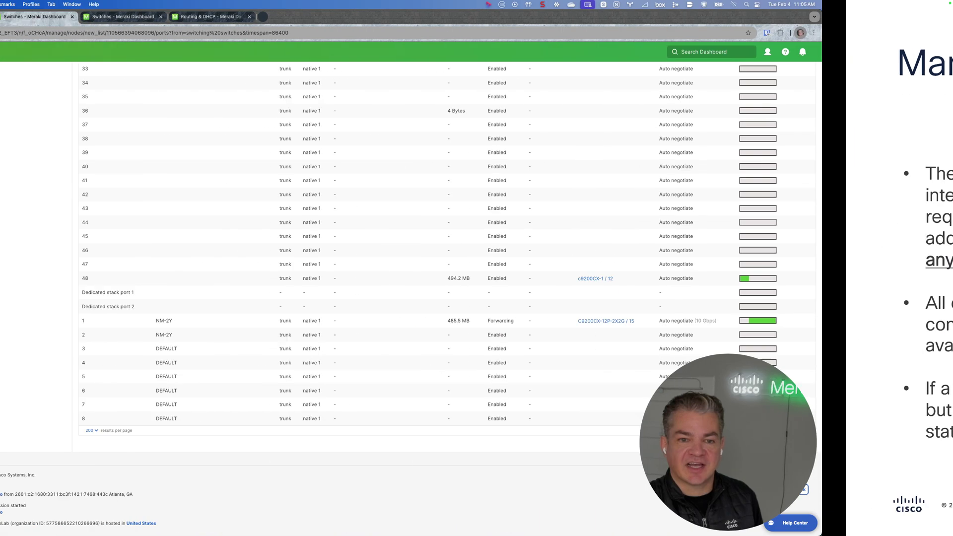
# Bring up the A2-DEV-MS390-24 switch's ports page in the third browser tab.
pyautogui.click(251, 17)
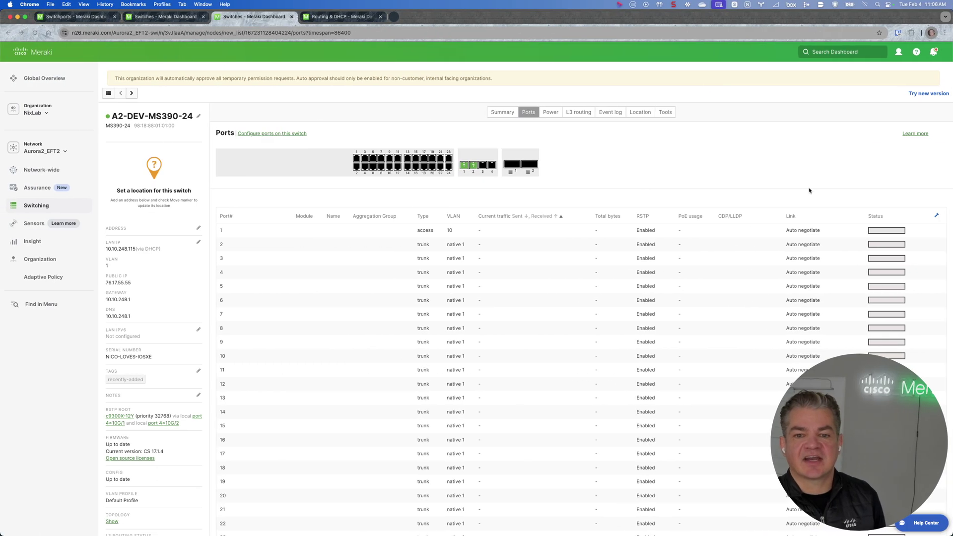
# Save a static LAN IP 10.10.248.250 on VLAN 1 for A2-DEV-MS390-24, then go back to C9300-48T.
pyautogui.click(199, 245)
pyautogui.click(237, 270)
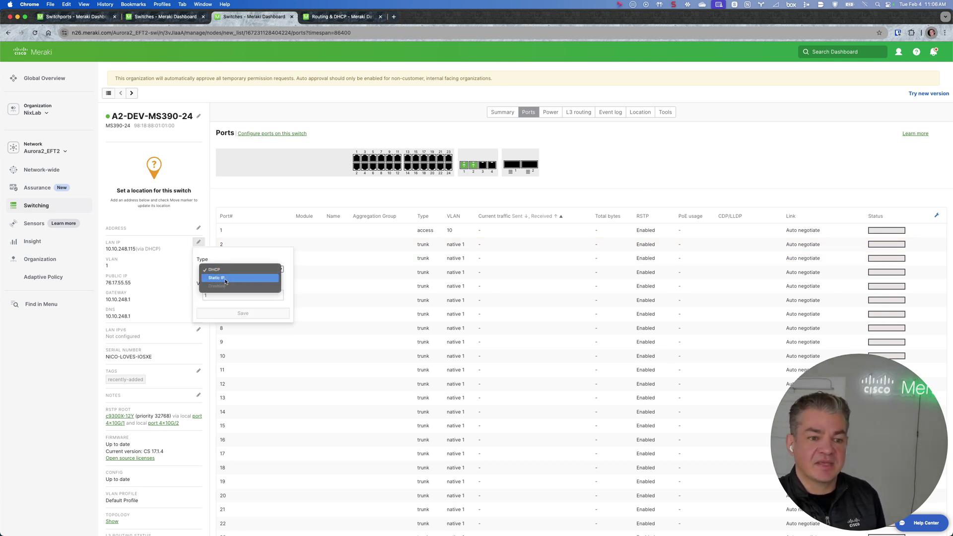
pyautogui.click(226, 280)
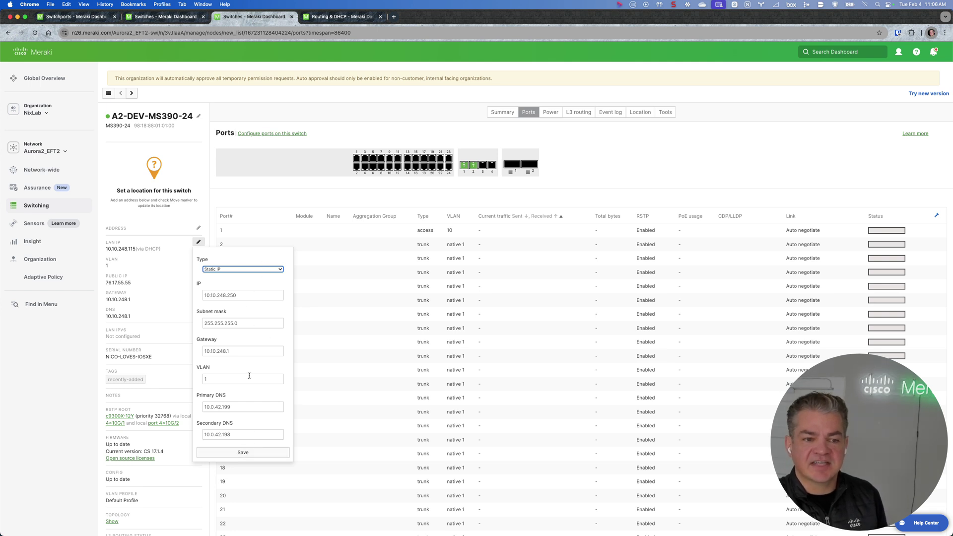
pyautogui.click(246, 453)
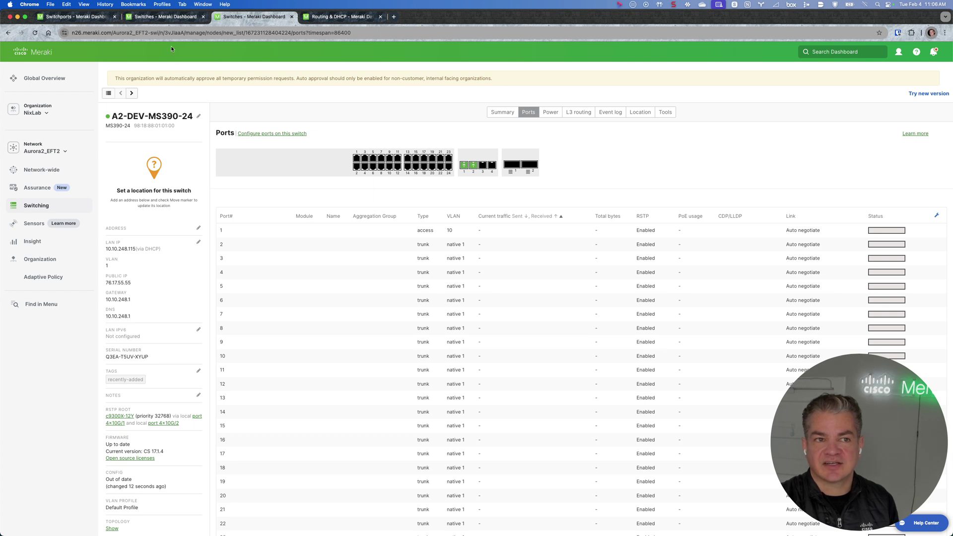
pyautogui.click(172, 17)
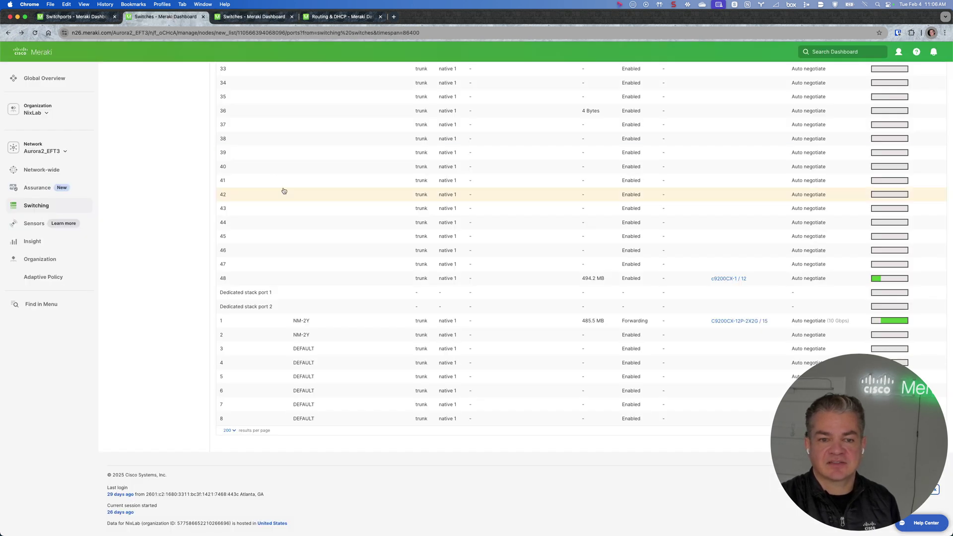
# Change the C9300-48T's LAN IP type to Static IP and save, landing on Routing & DHCP.
pyautogui.scroll(15, 292, 255)
pyautogui.scroll(3, 293, 257)
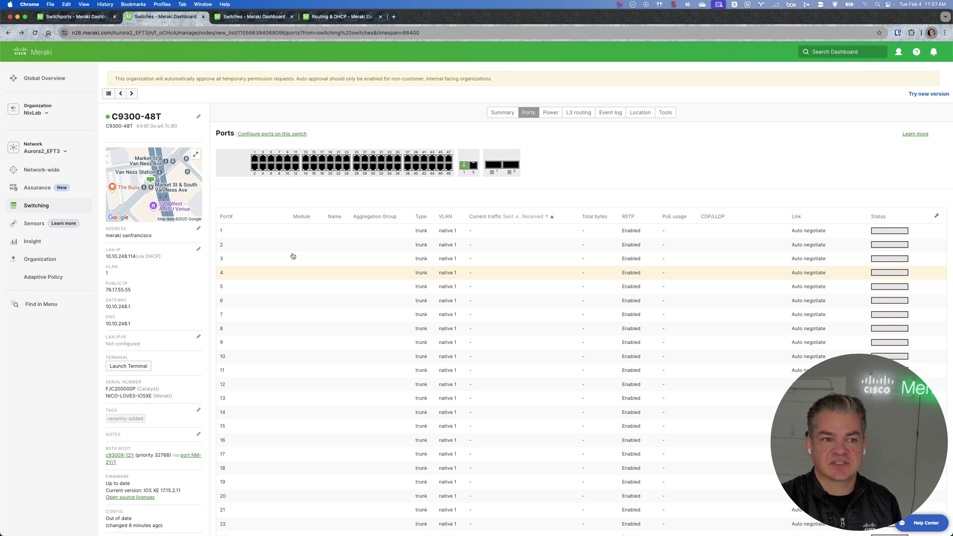
pyautogui.click(199, 249)
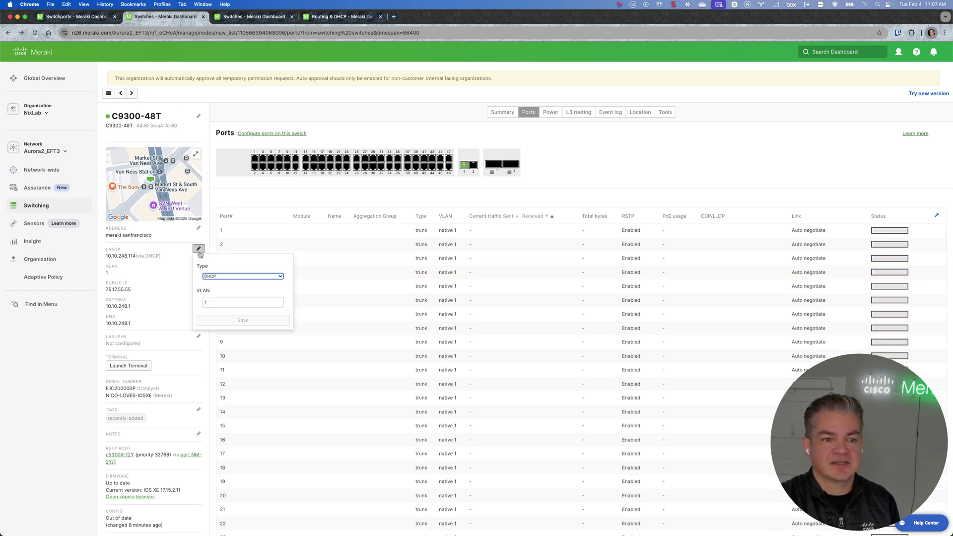
pyautogui.click(230, 277)
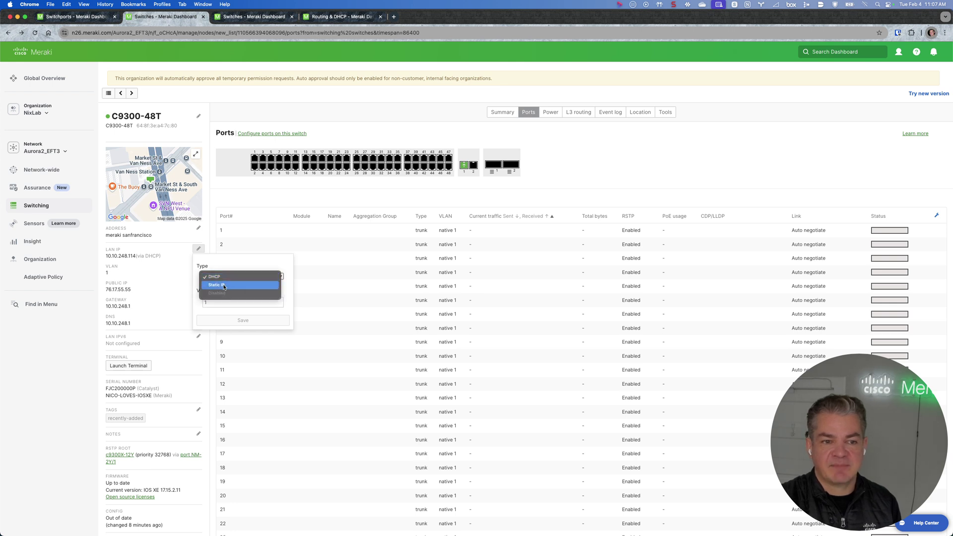
pyautogui.click(225, 285)
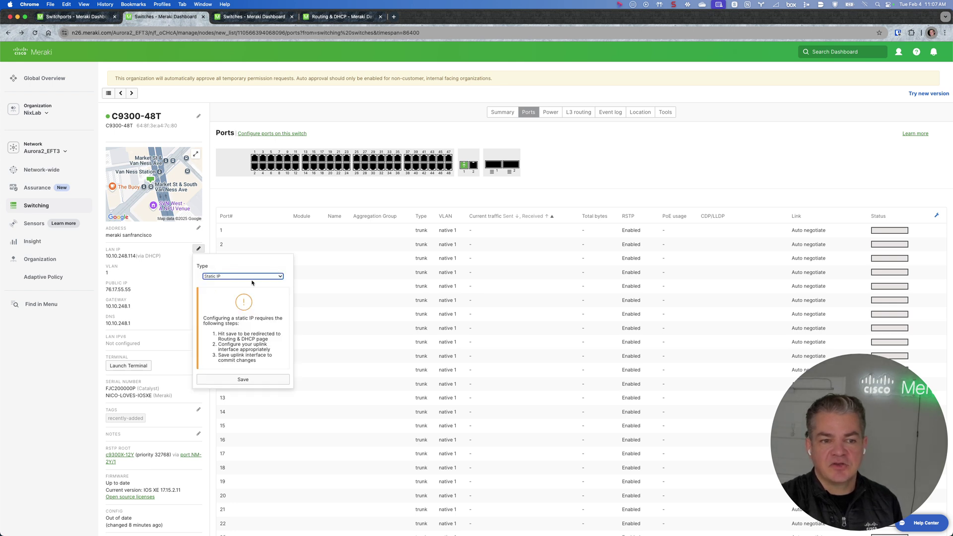
pyautogui.click(244, 380)
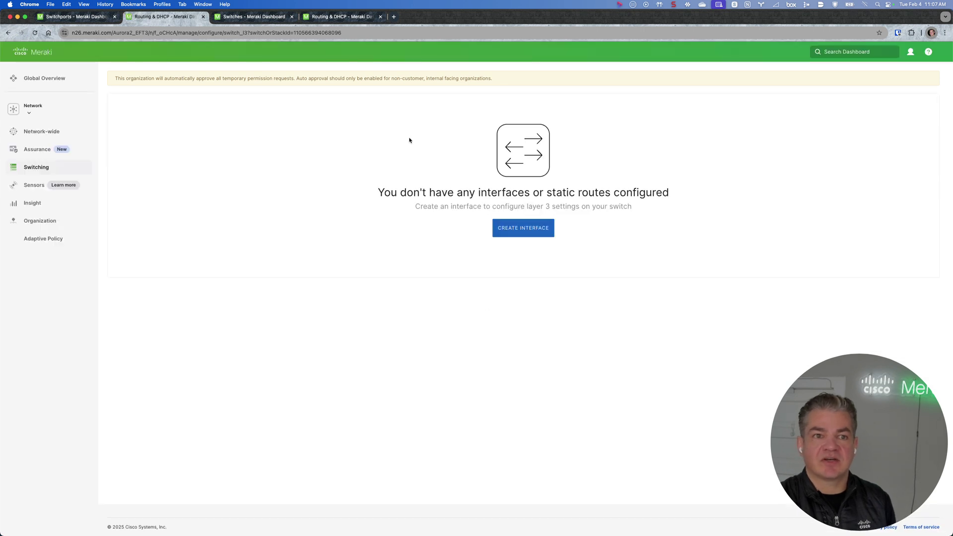
# Start a new layer 3 interface named UPLINK on VLAN 1 with subnet 10.10.248.0/24.
pyautogui.click(532, 232)
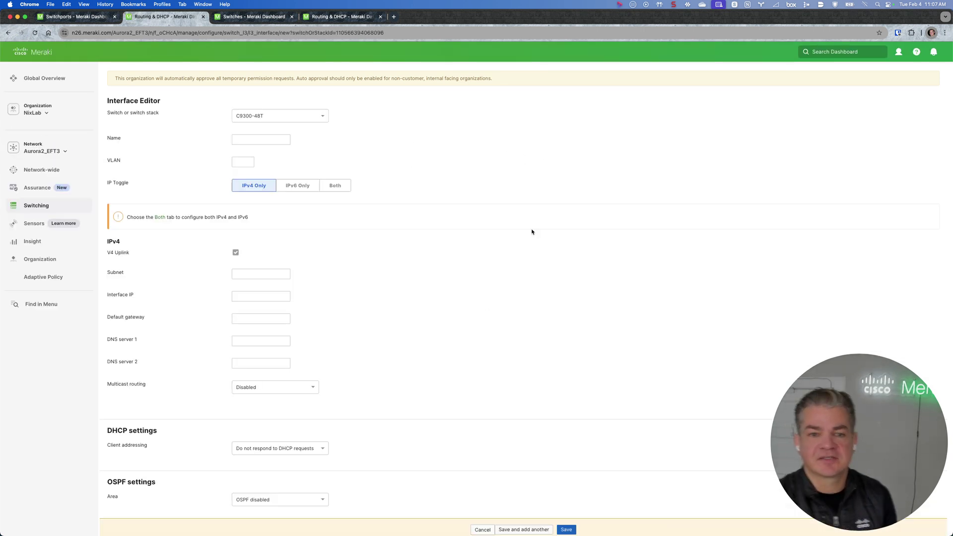
pyautogui.click(258, 141)
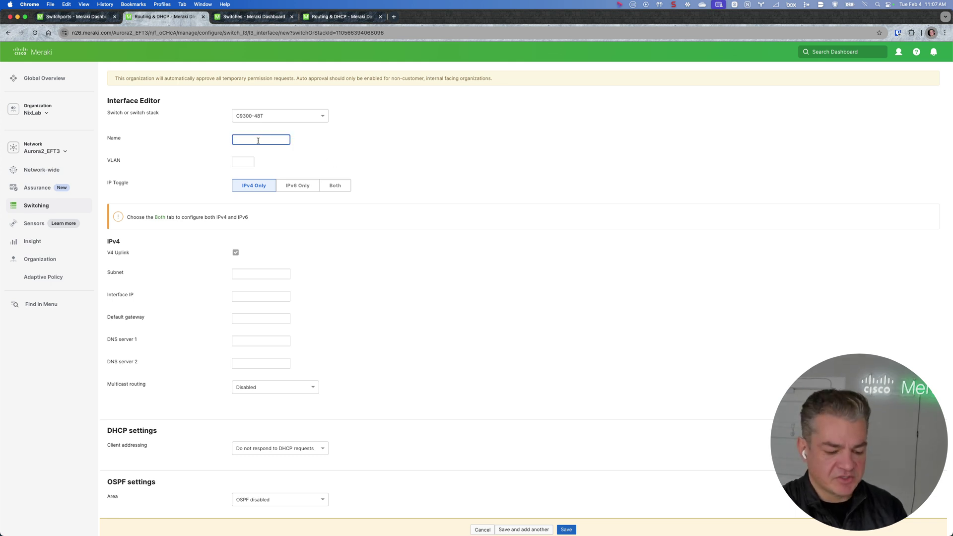
pyautogui.write('UPLINK')
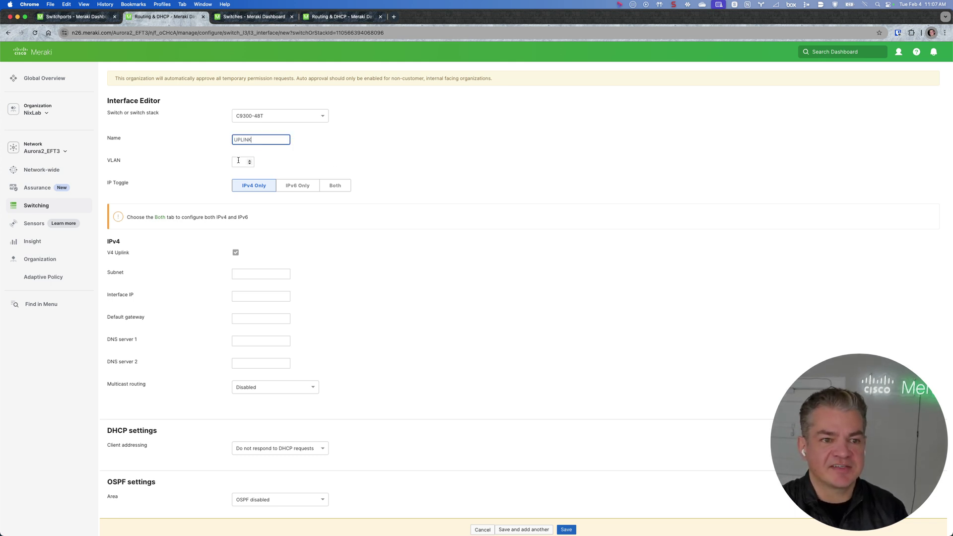
pyautogui.click(245, 162)
pyautogui.write('1')
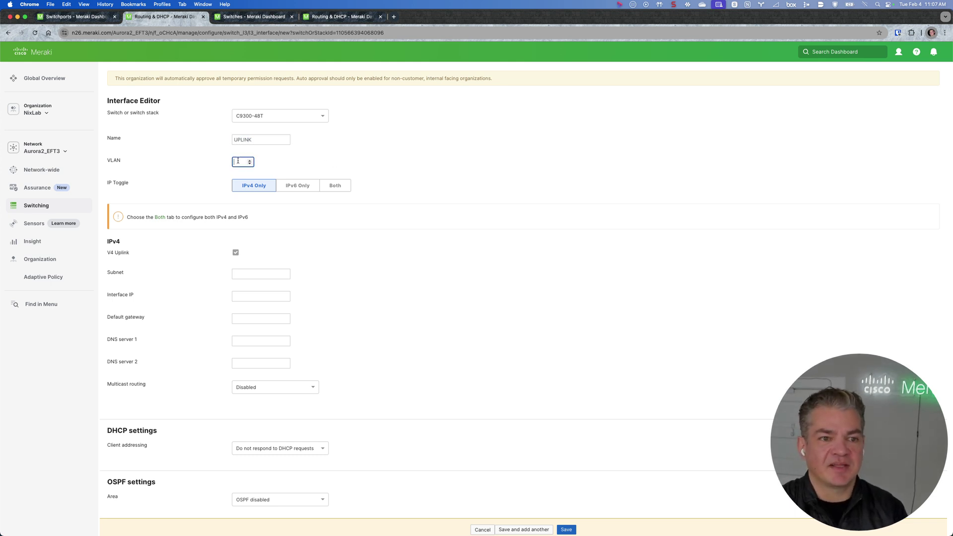
pyautogui.click(238, 275)
pyautogui.write('10')
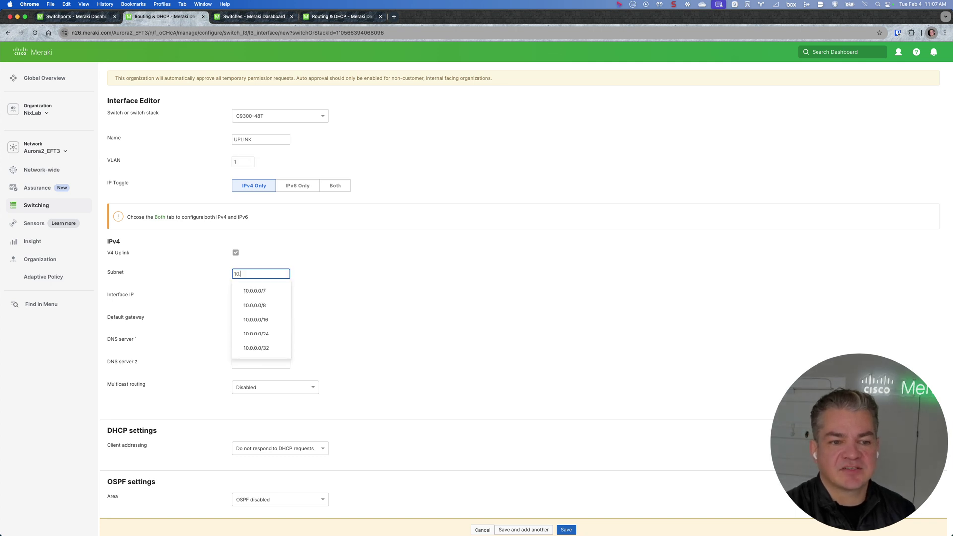
pyautogui.write('.10')
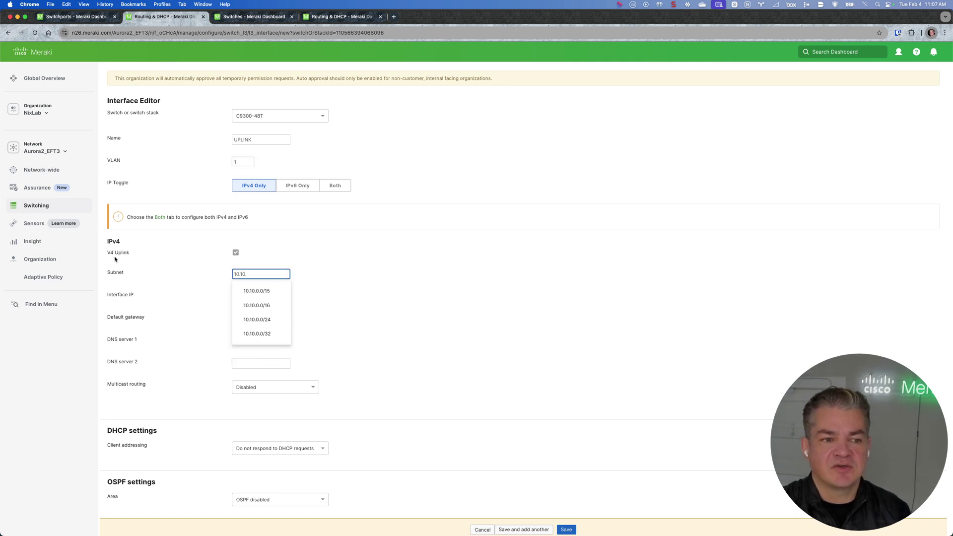
pyautogui.write('.')
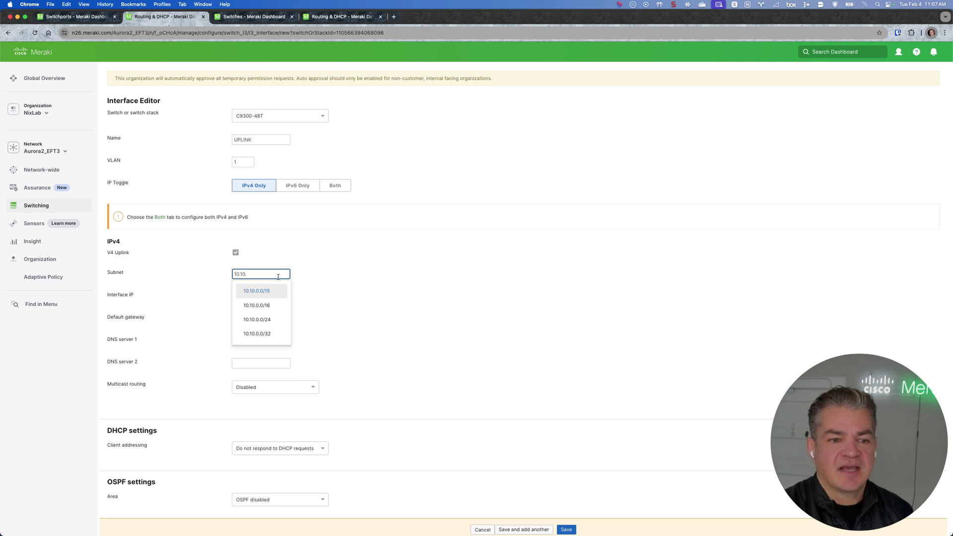
pyautogui.write('248.0/24')
# Give UPLINK IP 10.10.248.111, gateway 10.10.248.1, DNS 8.8.8.8 and 8.8.4.4, and save.
pyautogui.press('Tab')
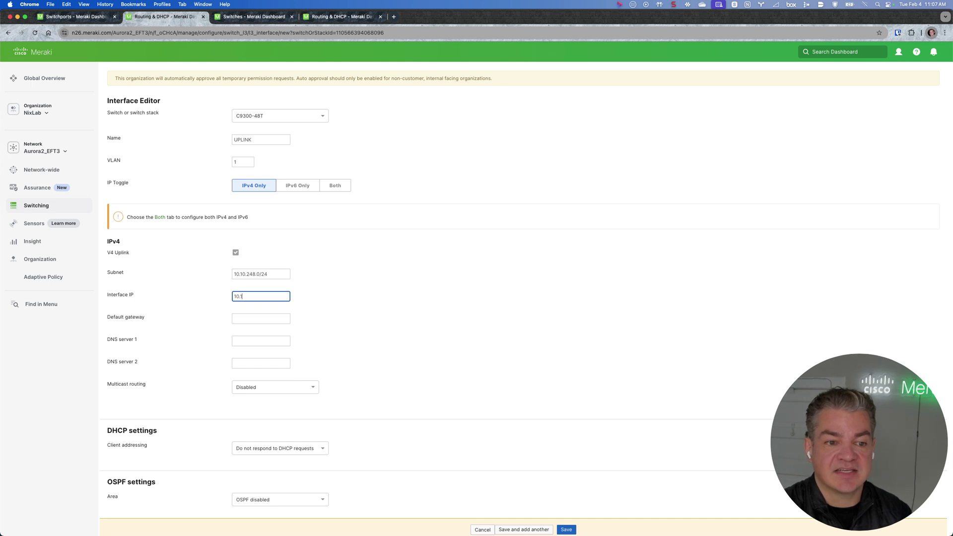
pyautogui.write('10.10.248.1')
pyautogui.press('Tab')
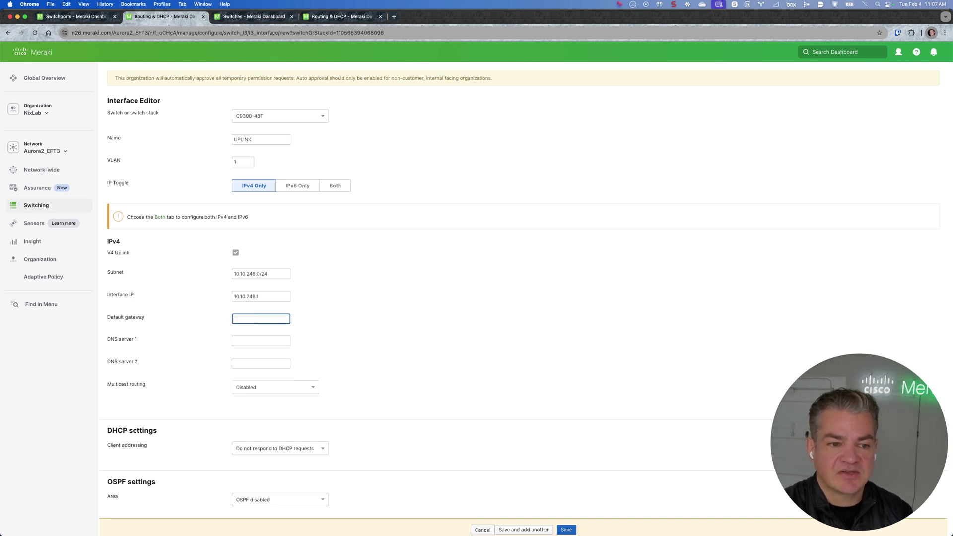
pyautogui.write('10.10.248.254')
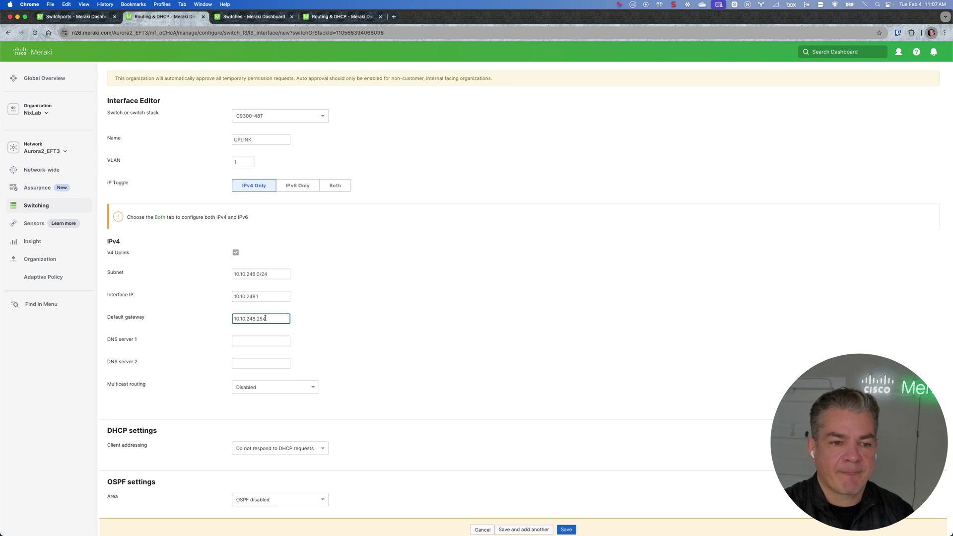
pyautogui.press('BackSpace')
pyautogui.press('BackSpace')
pyautogui.hotkey('shift', 'Tab')
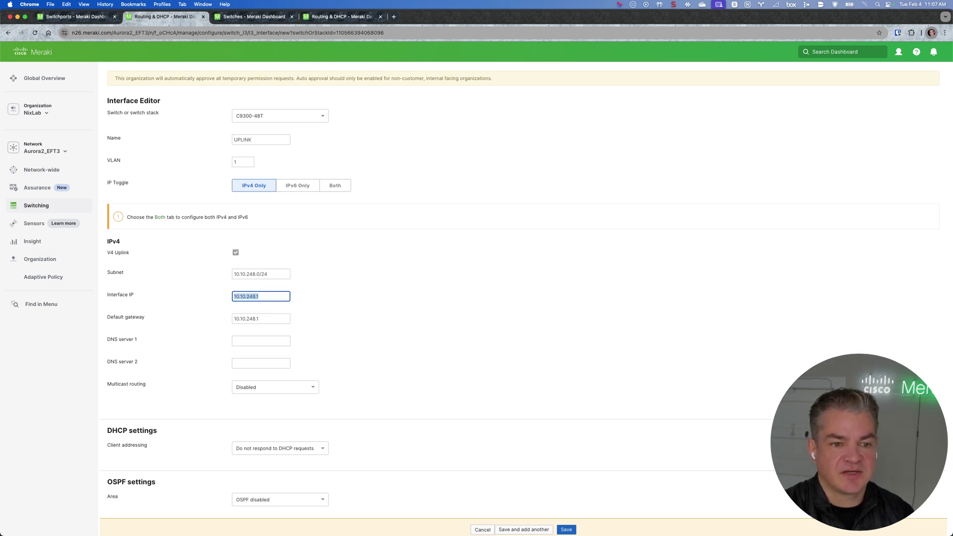
pyautogui.press('Right')
pyautogui.write('11')
pyautogui.click(251, 340)
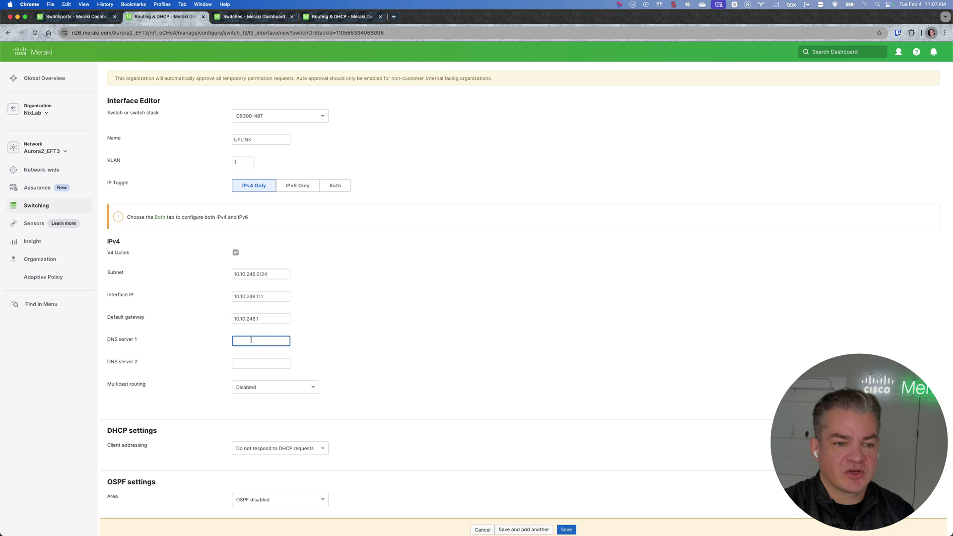
pyautogui.write('8.8.8.8')
pyautogui.press('Tab')
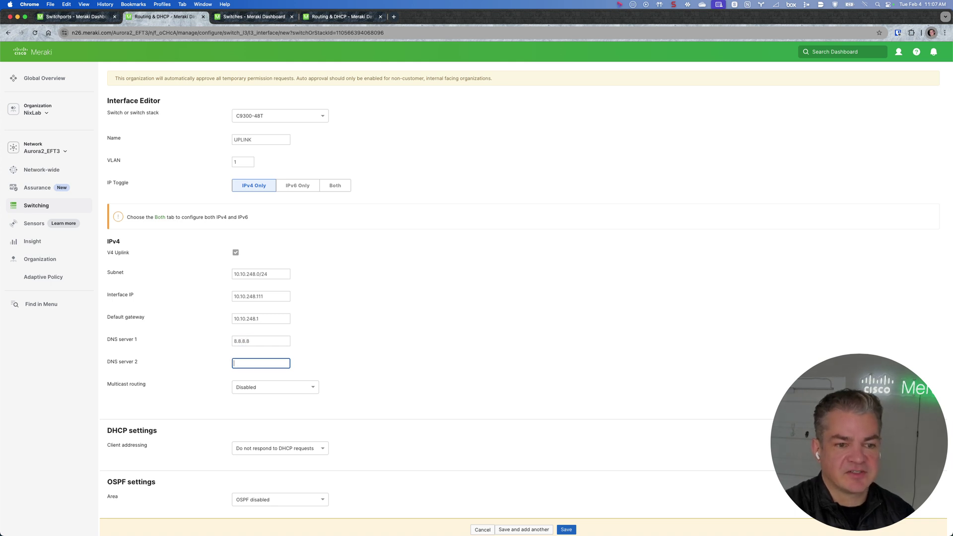
pyautogui.write('8.8.4.4')
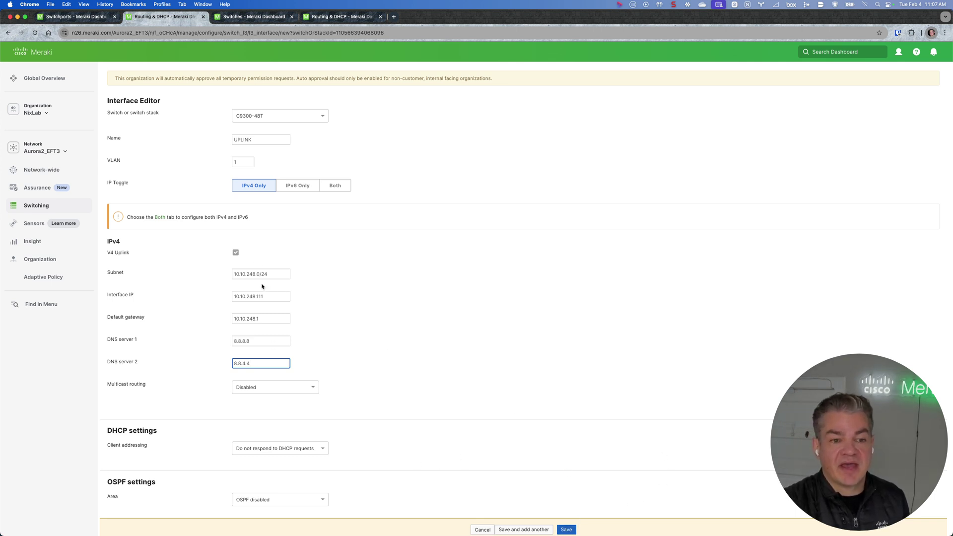
pyautogui.click(566, 529)
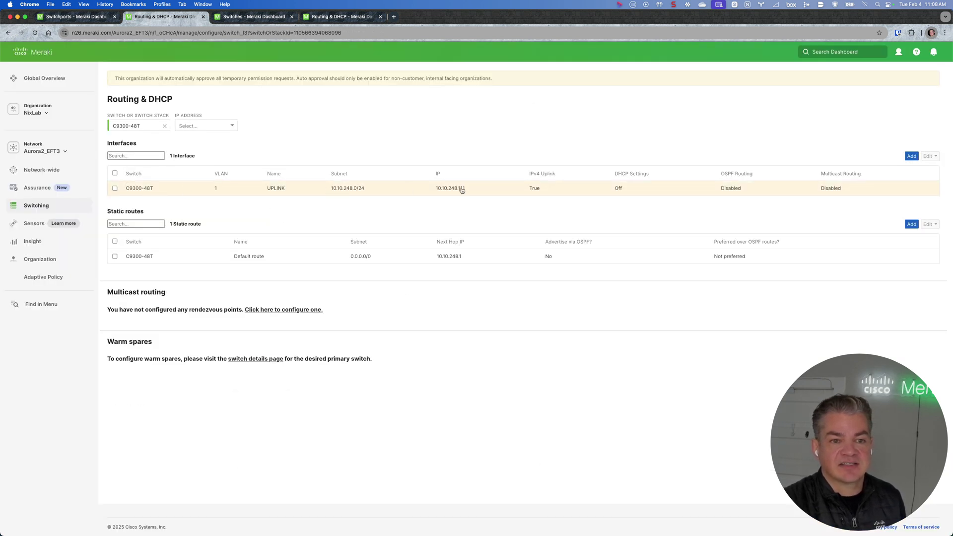
# Add interface VLAN10 on VLAN 10 with subnet 10.10.244.0/24 and IP 10.10.244.1, and save.
pyautogui.click(912, 157)
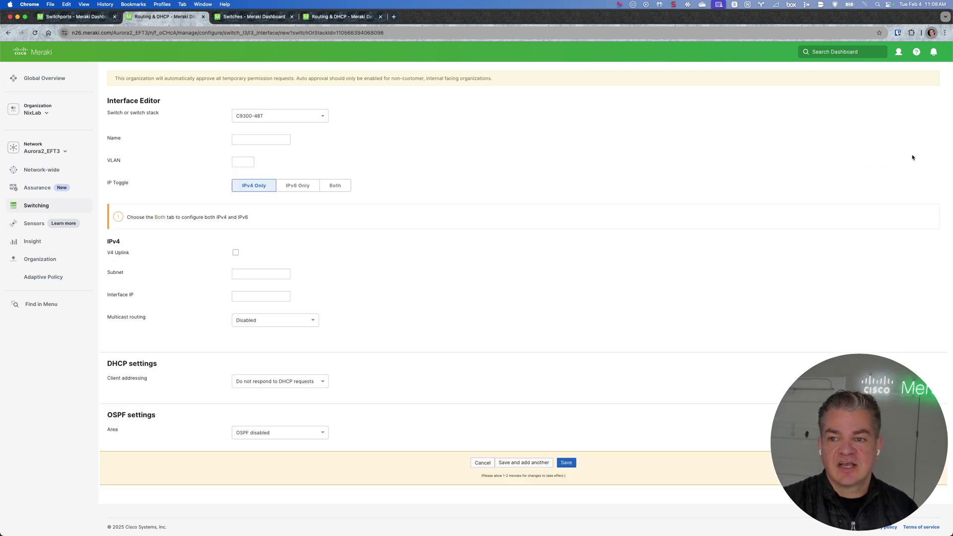
pyautogui.click(248, 139)
pyautogui.write('VL')
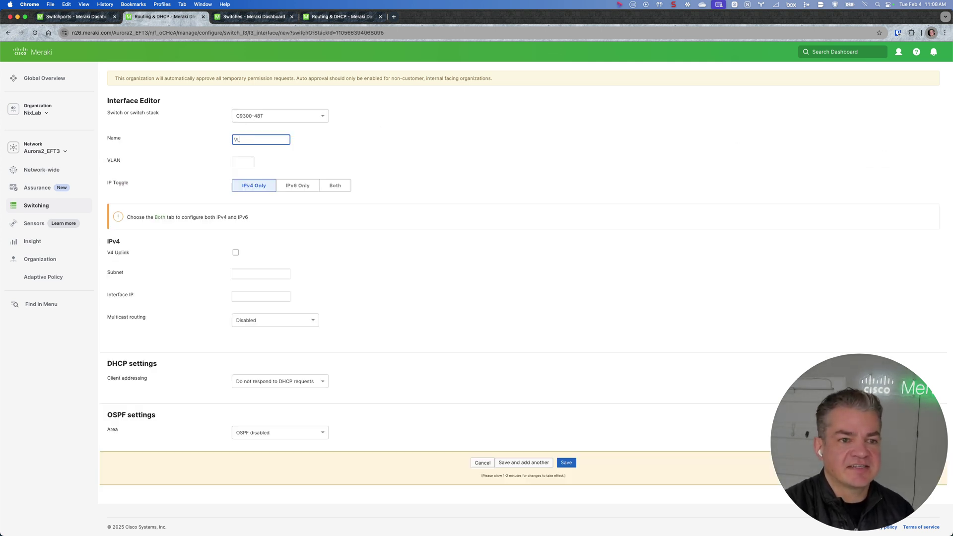
pyautogui.write('AN10')
pyautogui.press('Tab')
pyautogui.write('10')
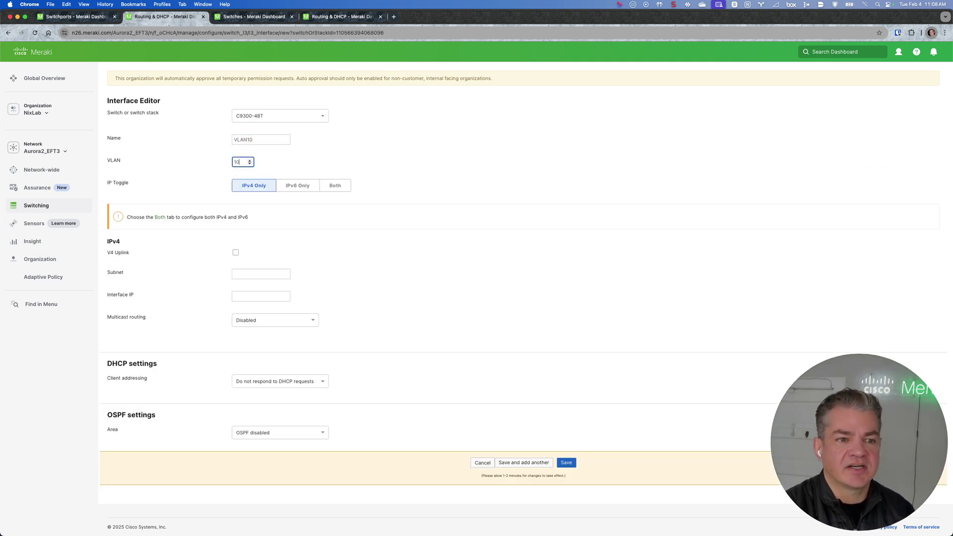
pyautogui.click(246, 273)
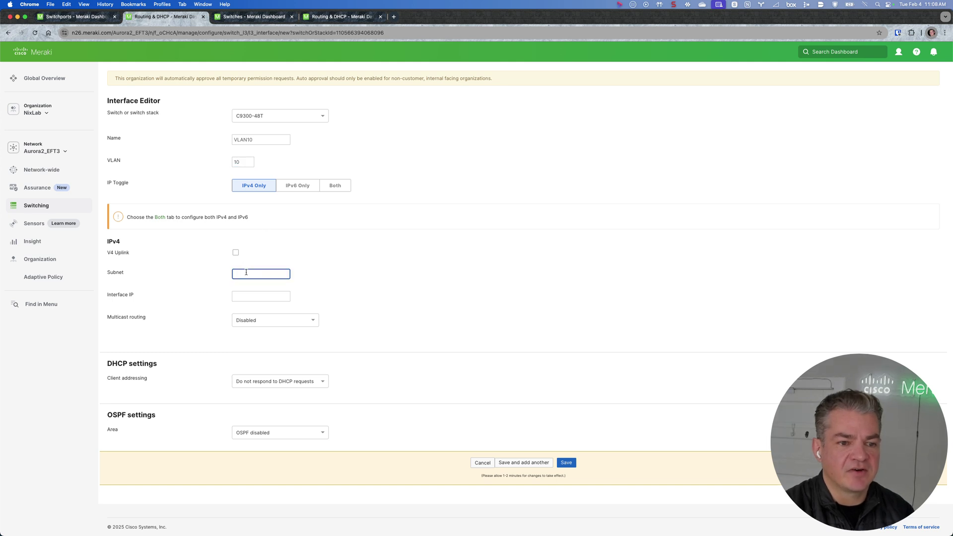
pyautogui.write('10.10.24')
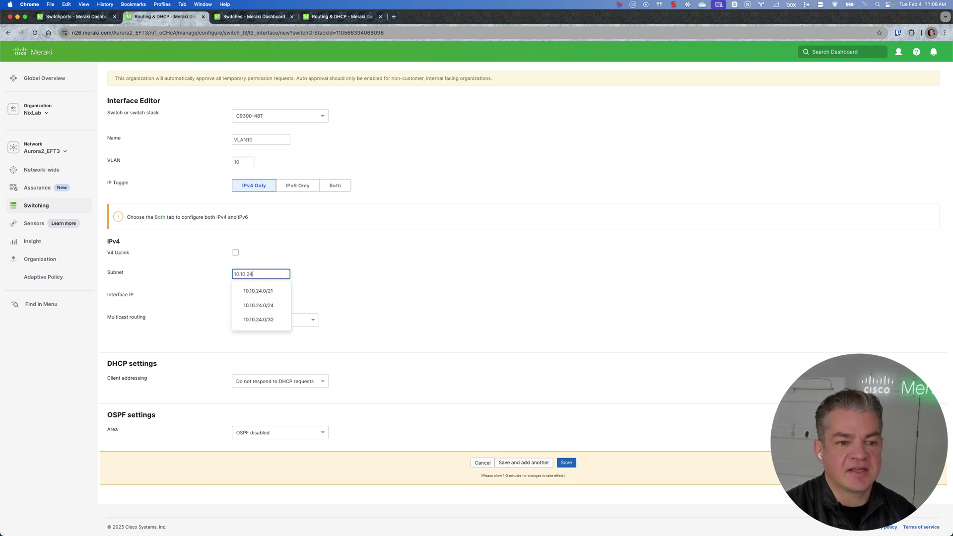
pyautogui.write('4.0/24')
pyautogui.press('Tab')
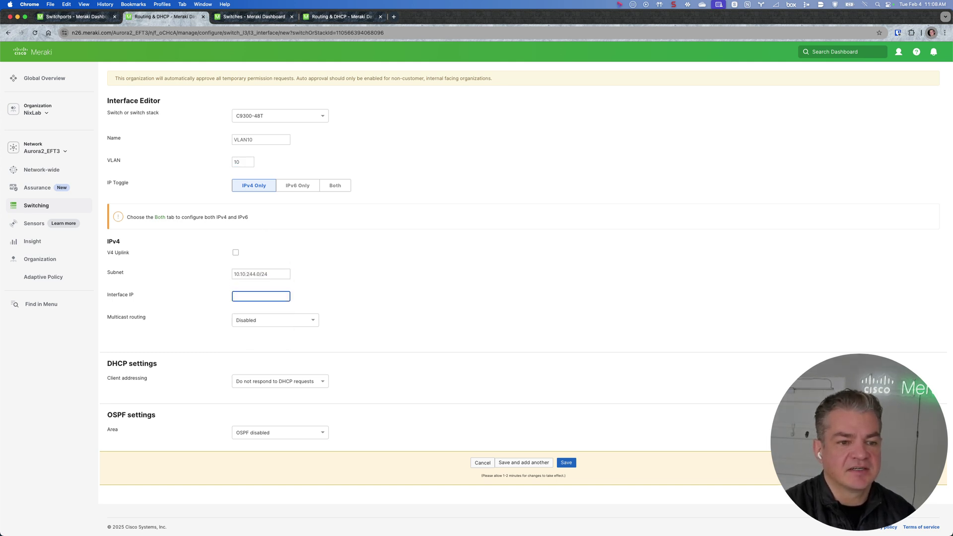
pyautogui.write('10.10.244.1')
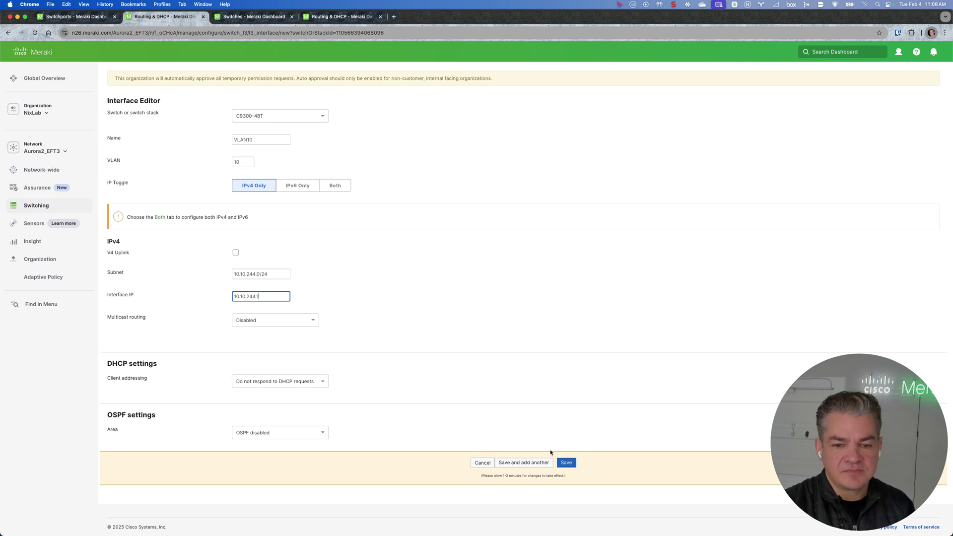
pyautogui.click(565, 460)
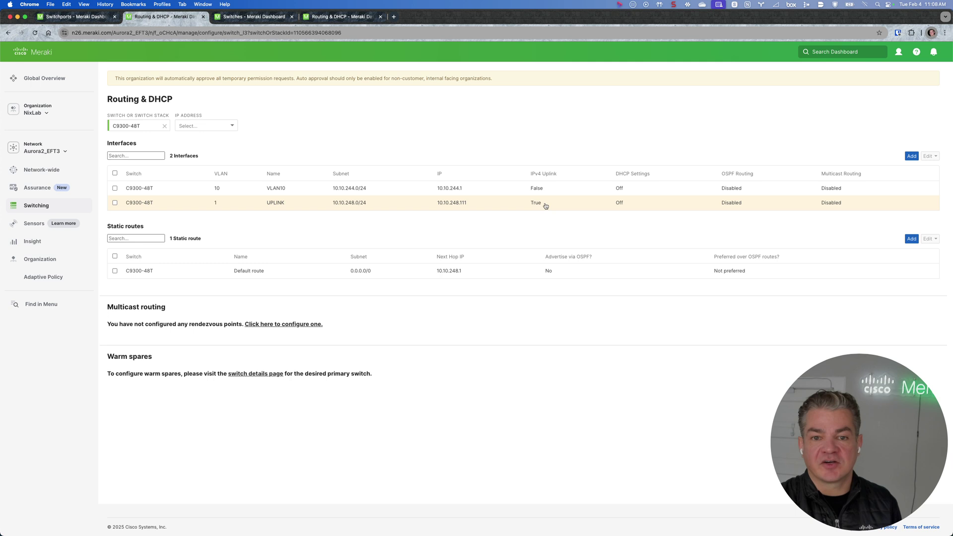
pyautogui.moveTo(544, 206); pyautogui.dragTo(525, 205)
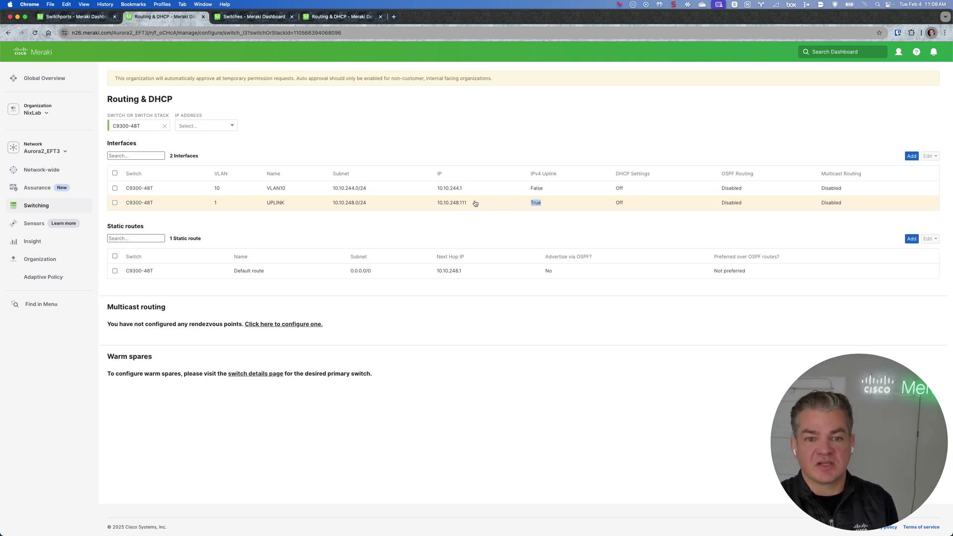
pyautogui.moveTo(472, 204); pyautogui.dragTo(432, 204)
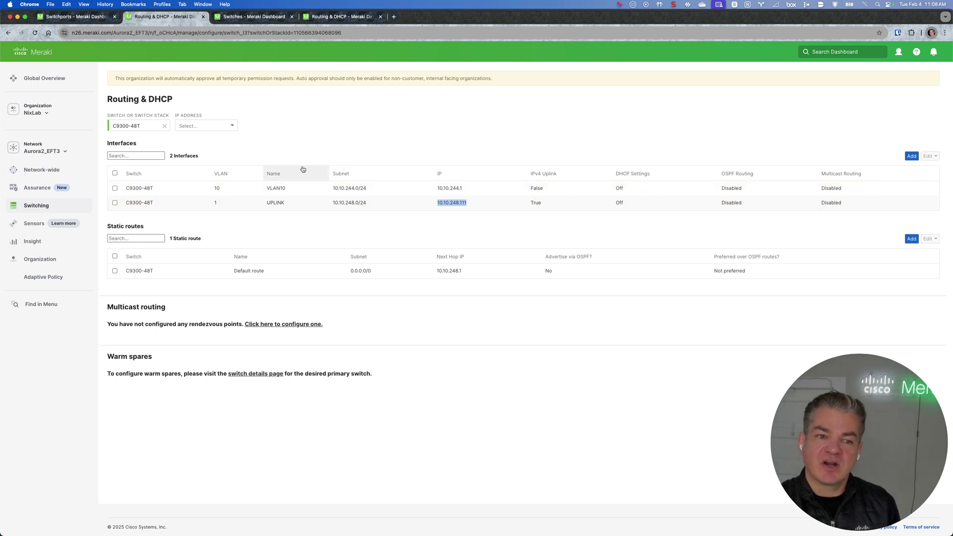
pyautogui.click(235, 189)
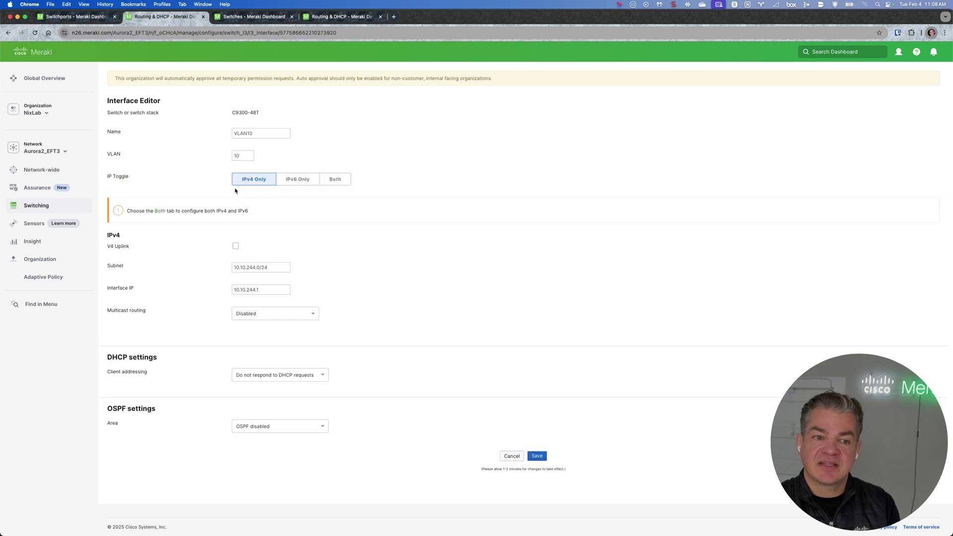
# Tick V4 Uplink on VLAN10, set its default gateway to 10.10.244.254, and save.
pyautogui.click(235, 246)
pyautogui.click(252, 313)
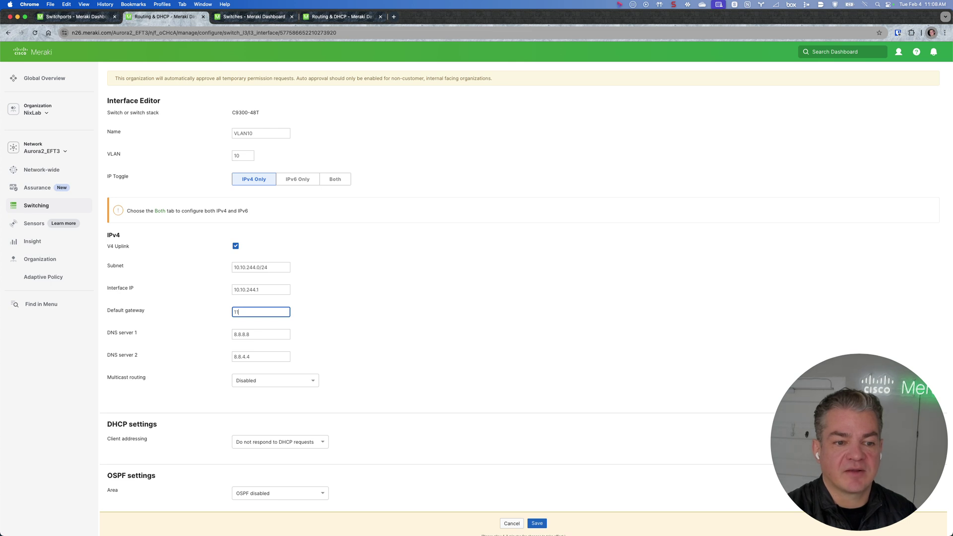
pyautogui.write('10.10.244.254')
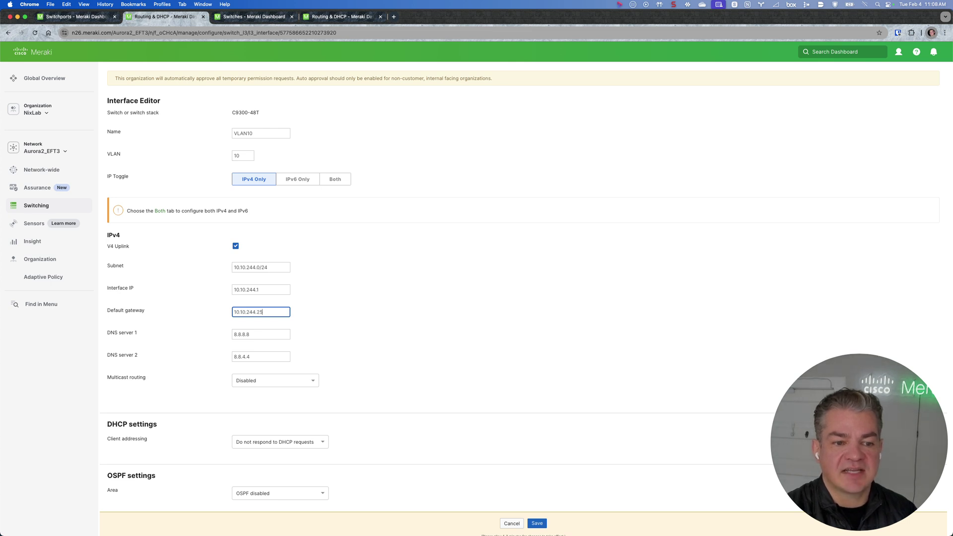
pyautogui.click(541, 525)
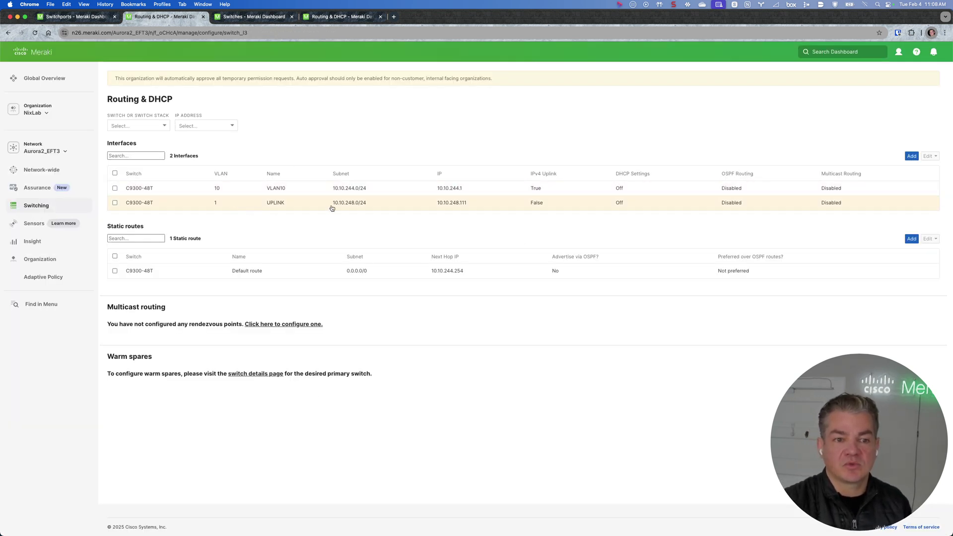
pyautogui.click(312, 207)
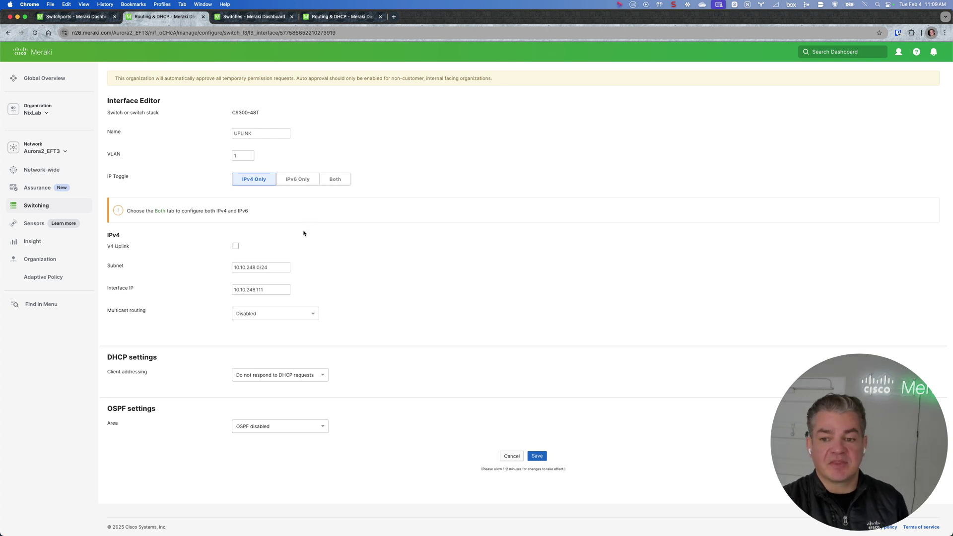
pyautogui.click(236, 247)
pyautogui.click(236, 246)
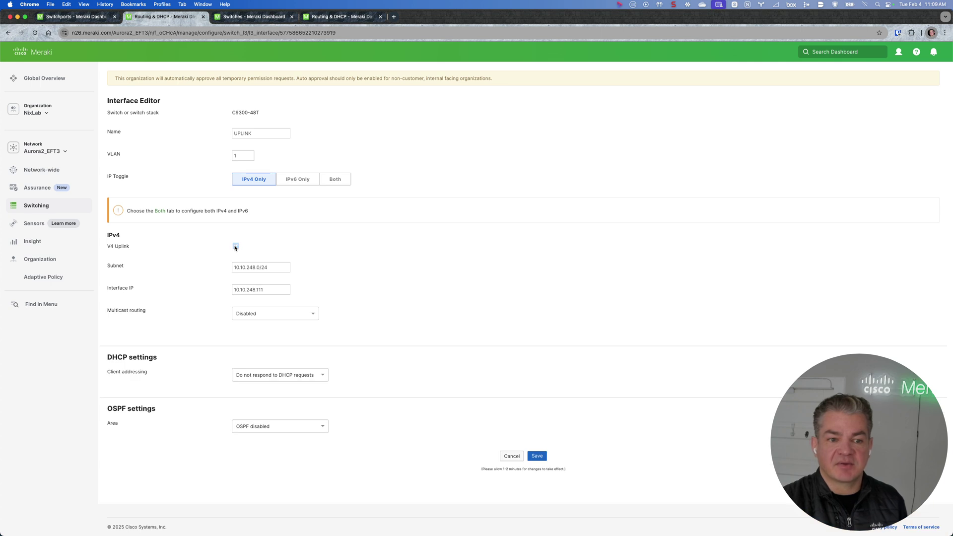
pyautogui.click(514, 457)
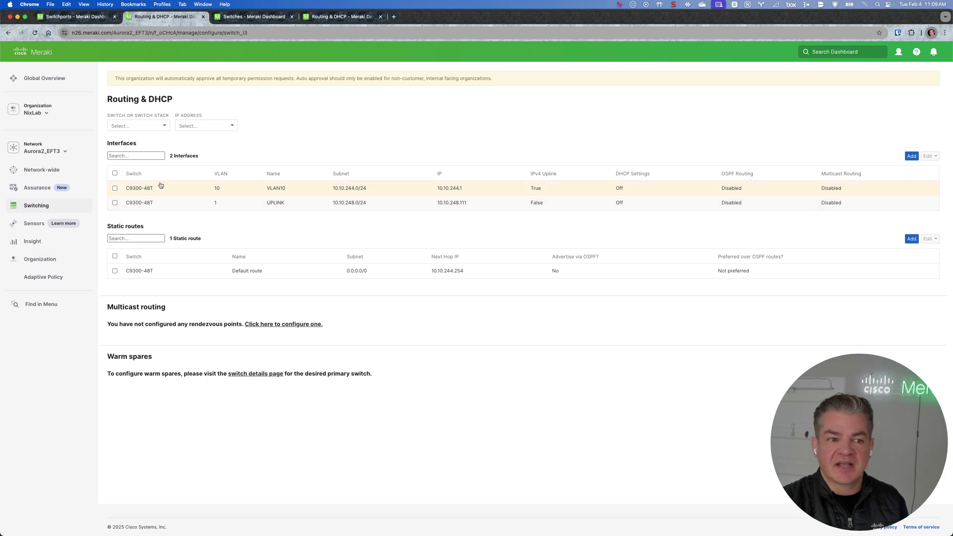
# Set UPLINK as the V4 uplink via Edit with default gateway 10.10.248.1 and submit.
pyautogui.click(114, 203)
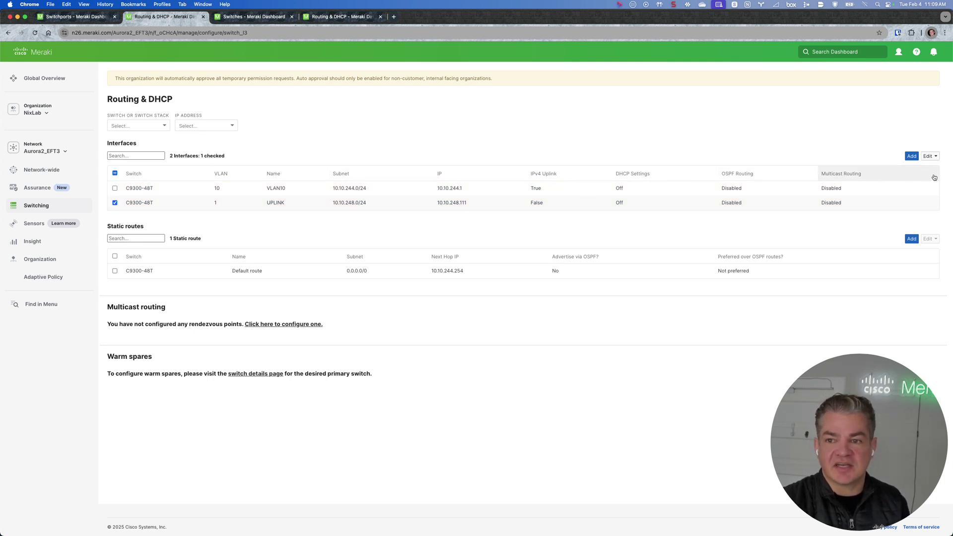
pyautogui.click(930, 156)
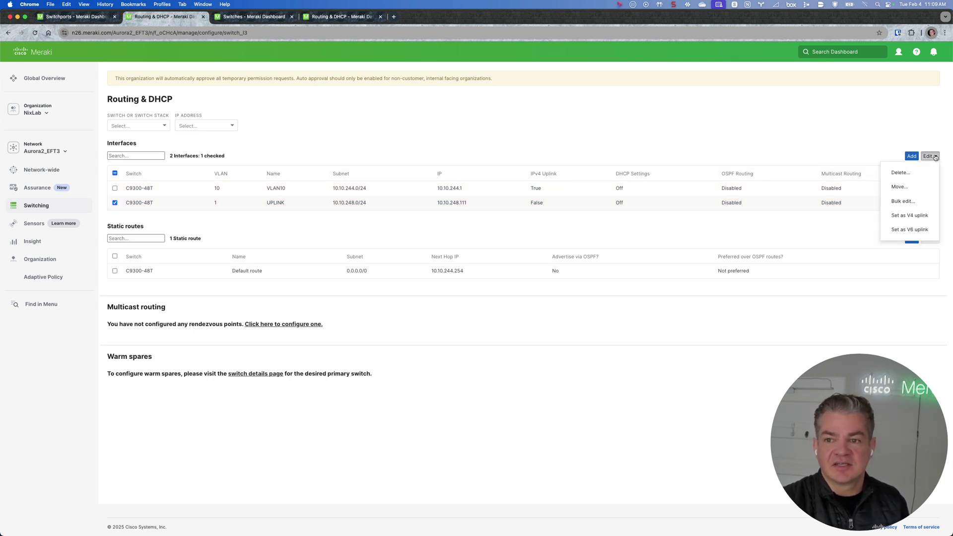
pyautogui.click(908, 216)
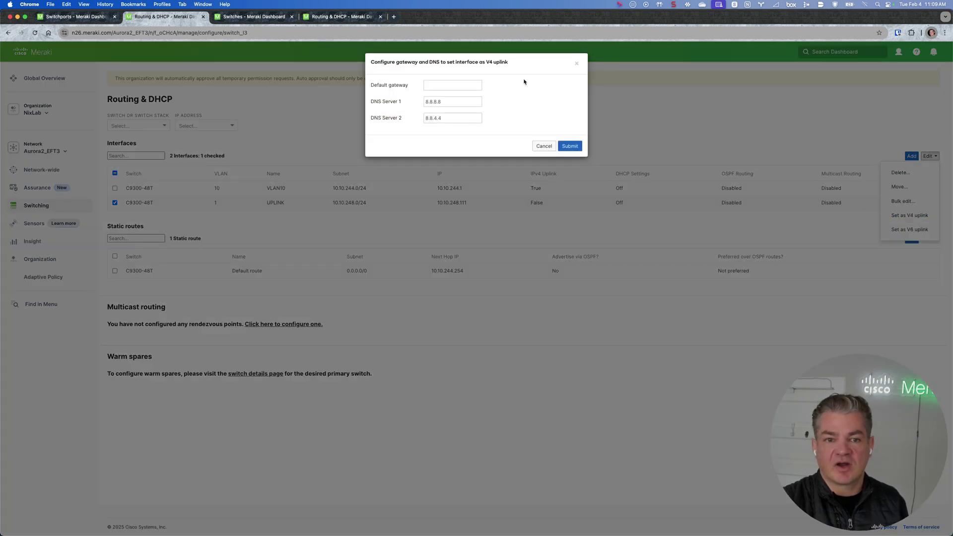
pyautogui.click(456, 87)
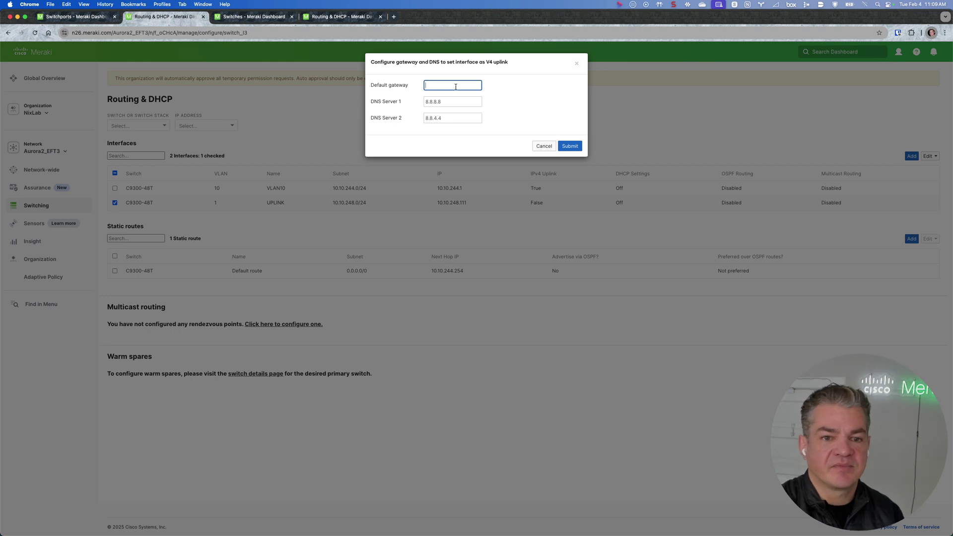
pyautogui.write('10.10.248.1')
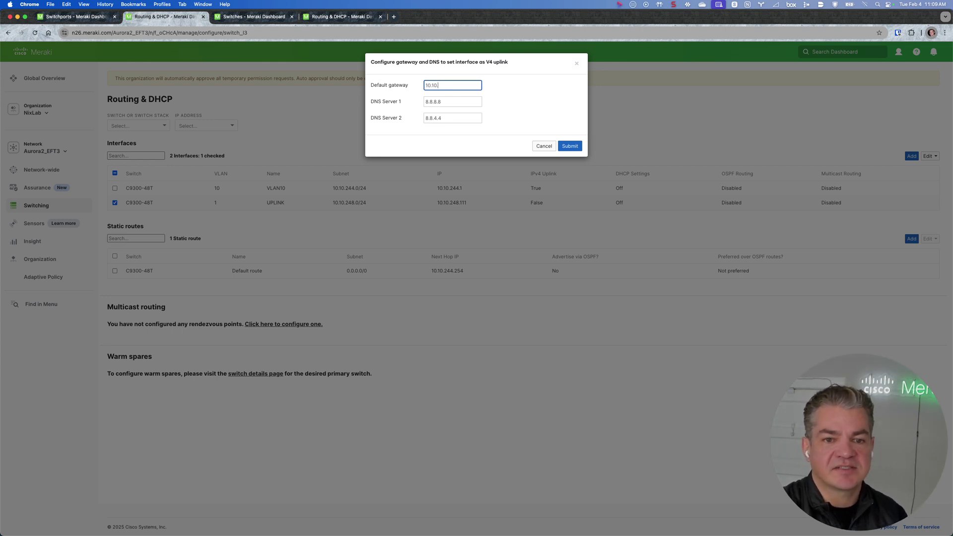
pyautogui.click(568, 147)
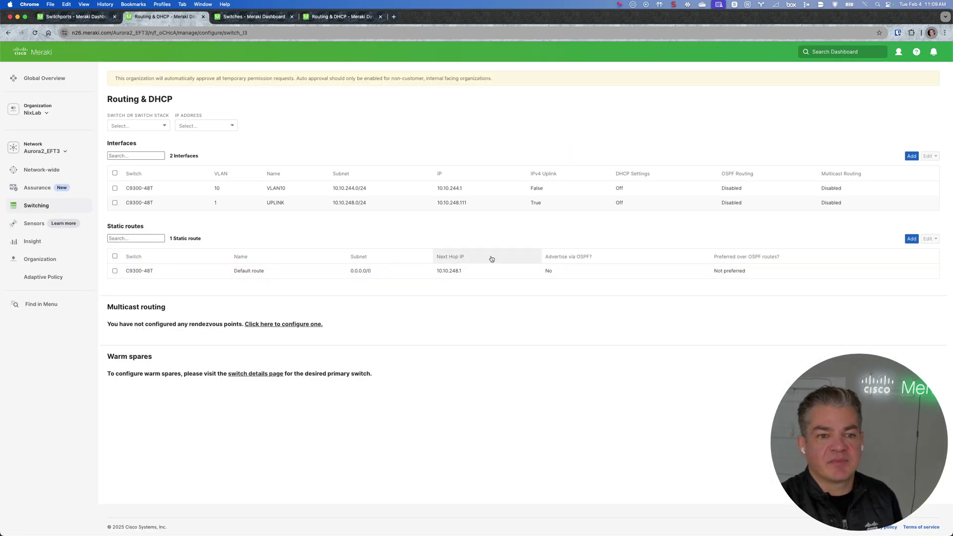